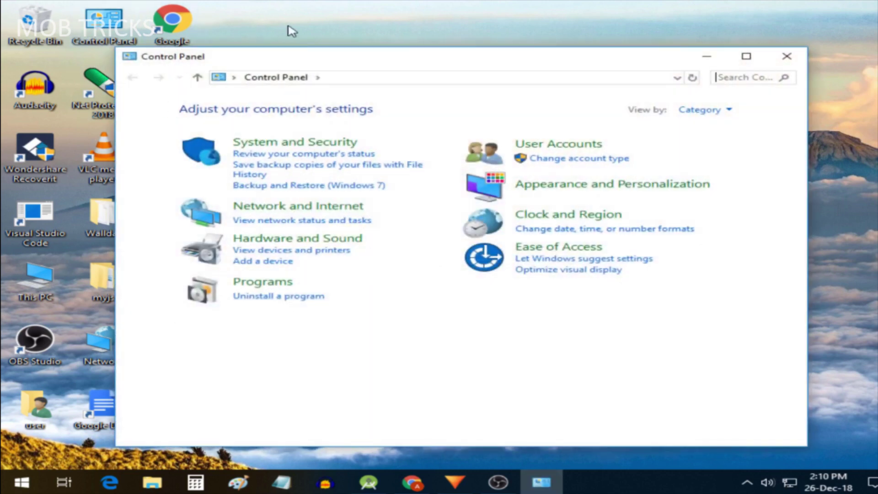
- Close the Control Panel and check the computer's system type in the This PC properties, closing both windows when done
click(289, 26)
click(788, 57)
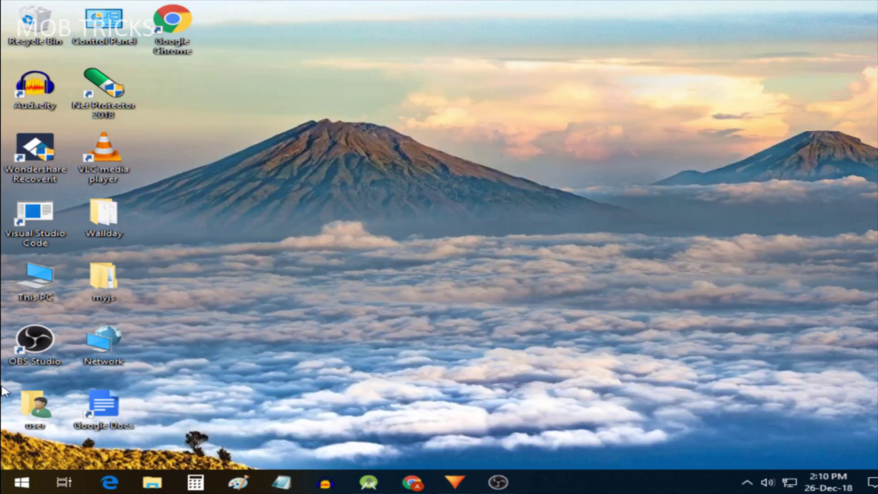
double_click(37, 282)
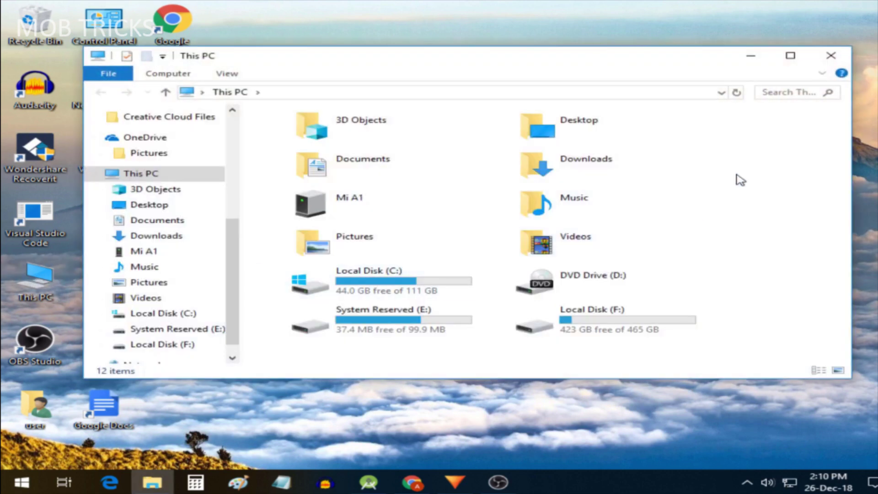
right_click(744, 163)
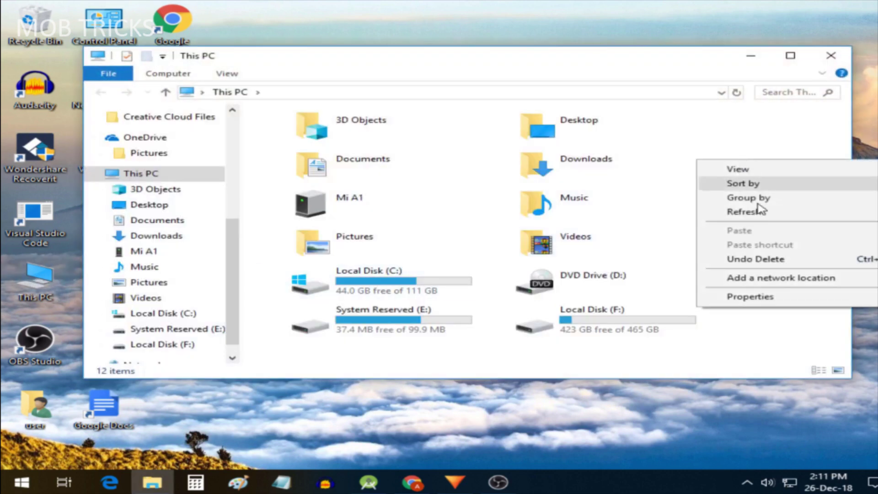
click(772, 299)
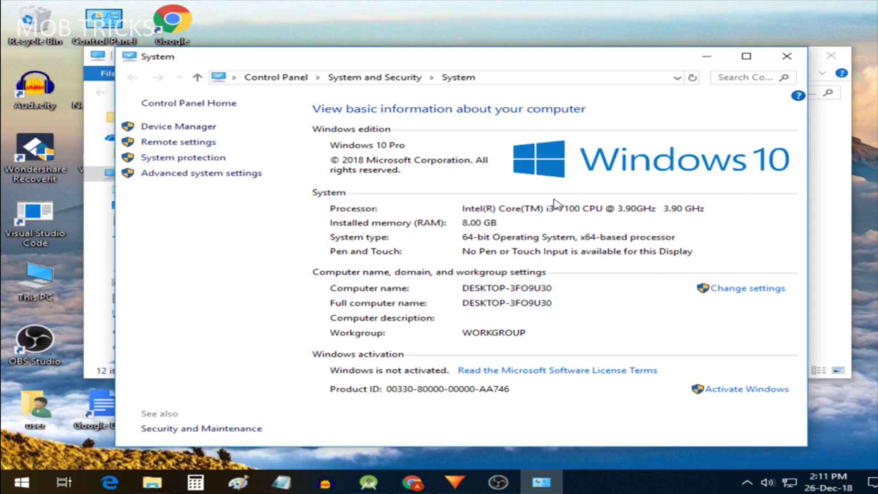
click(786, 56)
click(831, 56)
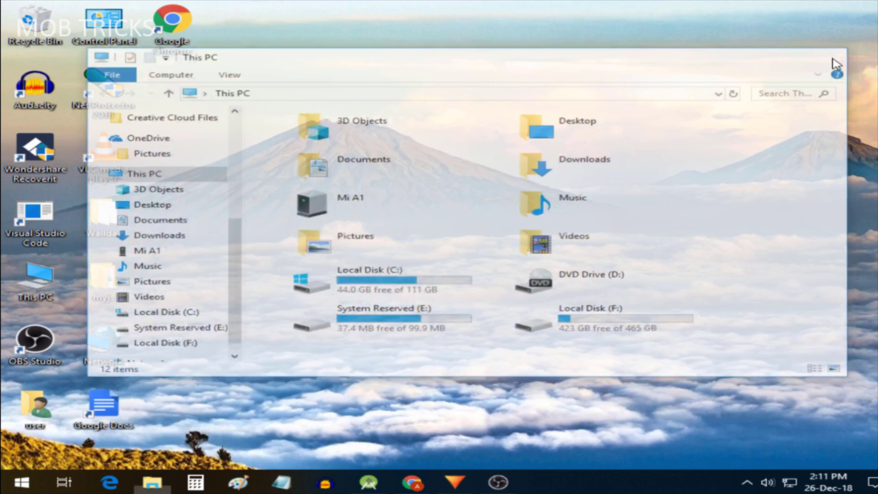
- Switch to Chrome and open Oracle's Java SE Downloads page from the "java jdk" search results
click(419, 489)
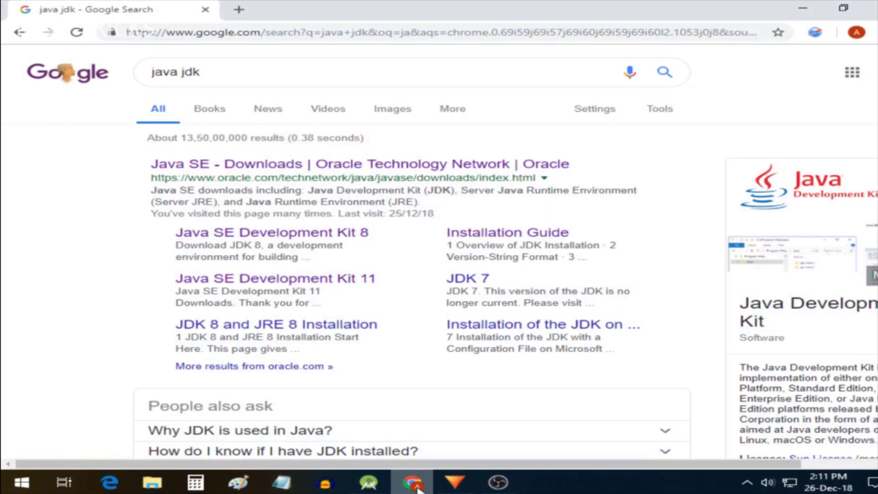
click(223, 73)
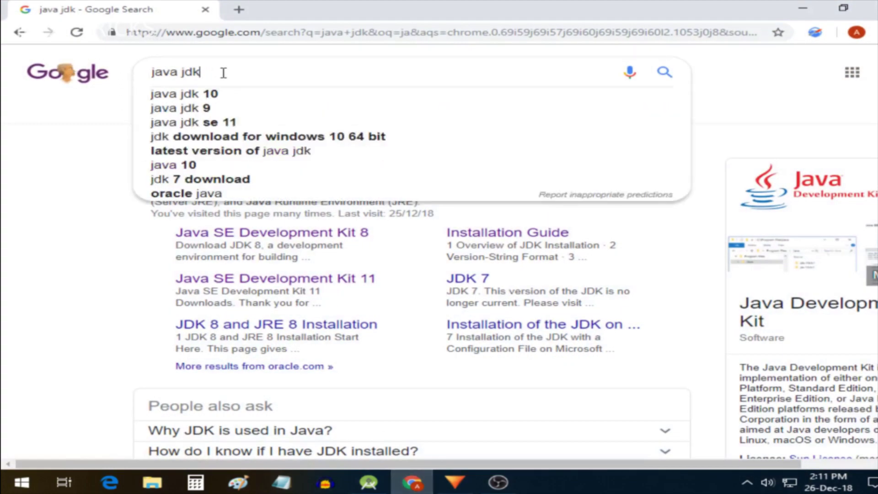
drag(224, 72, 149, 77)
click(288, 76)
click(90, 153)
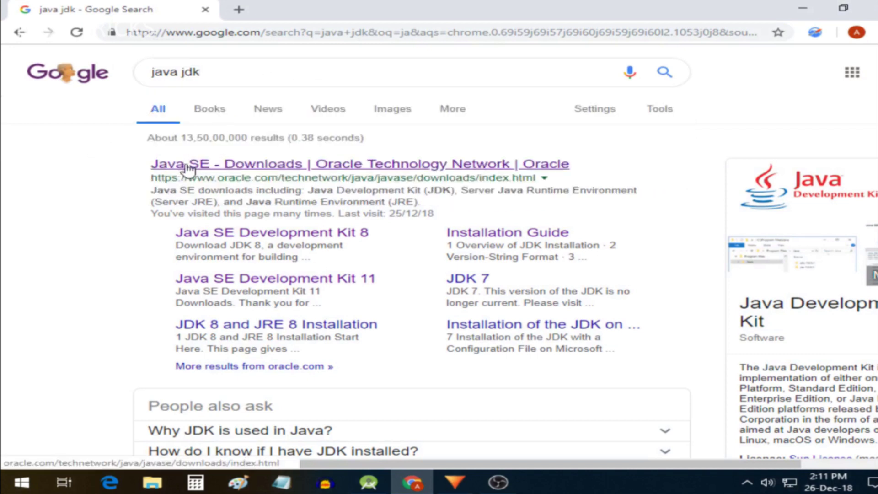
click(288, 170)
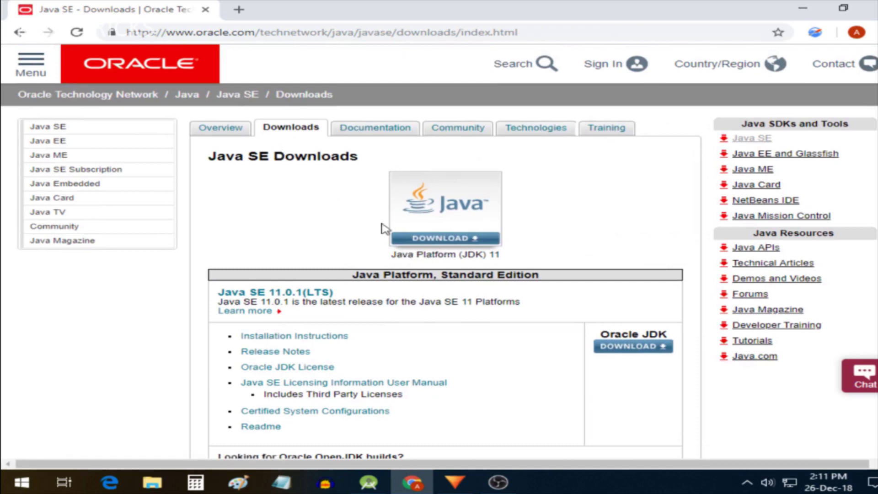
- Examine the JDK releases offered on the Java SE Downloads page, from JDK 11 down to Java SE 8
drag(461, 254, 485, 254)
click(486, 255)
scroll(440, 252, down, 5)
scroll(439, 252, up, 5)
scroll(439, 252, down, 2)
scroll(440, 251, down, 6)
scroll(439, 251, up, 7)
scroll(445, 251, down, 7)
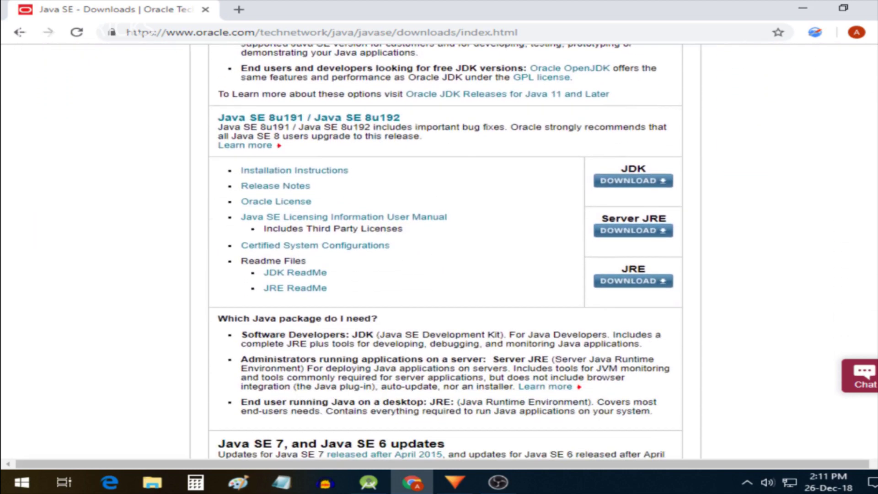
- Open the JDK download page for Java SE 8u191 / 8u192 and check the Windows x86 entry and its file size
click(640, 183)
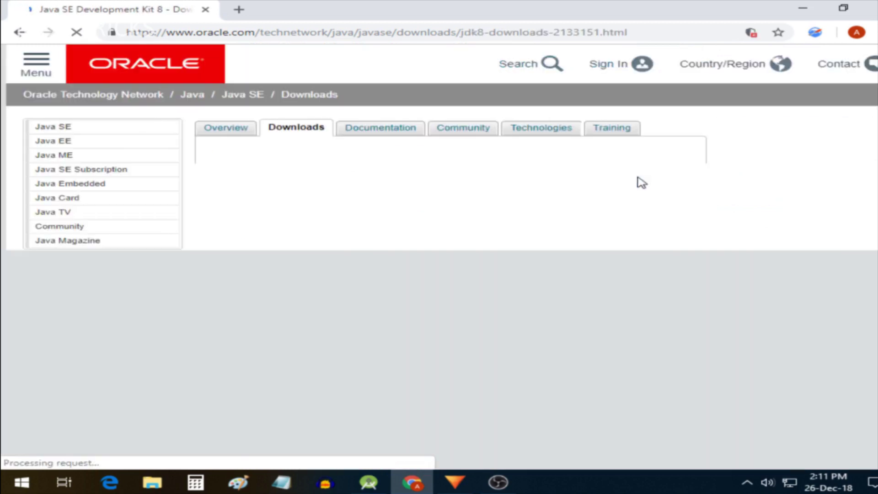
scroll(858, 189, down, 5)
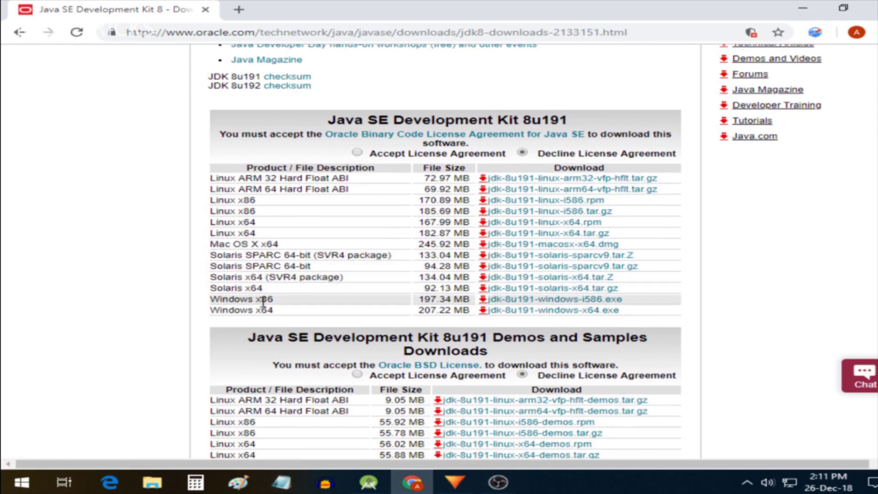
drag(239, 300, 272, 300)
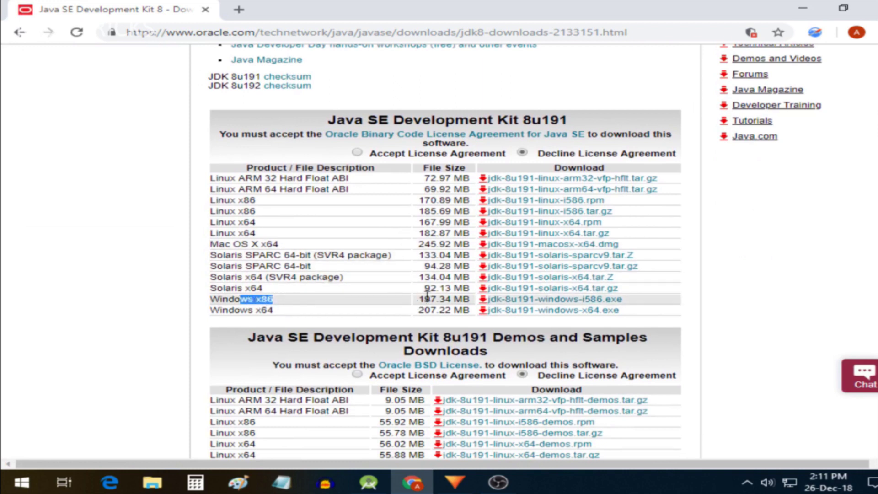
drag(425, 299, 463, 297)
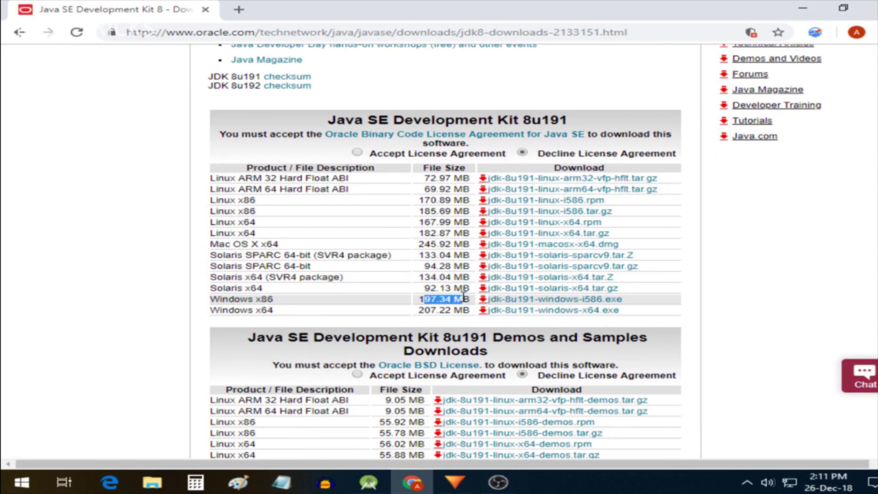
click(404, 301)
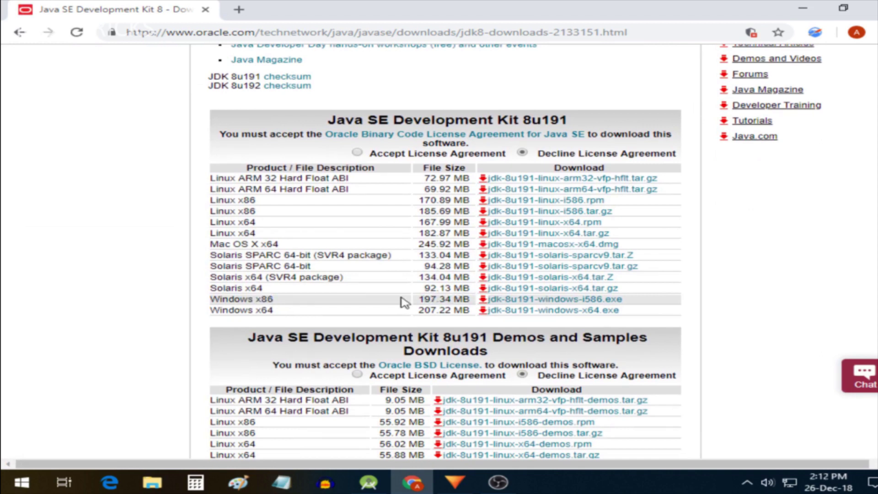
- Return to the Java SE Downloads page, open the JDK 11 downloads and check the file size of the Windows .exe installer
click(13, 36)
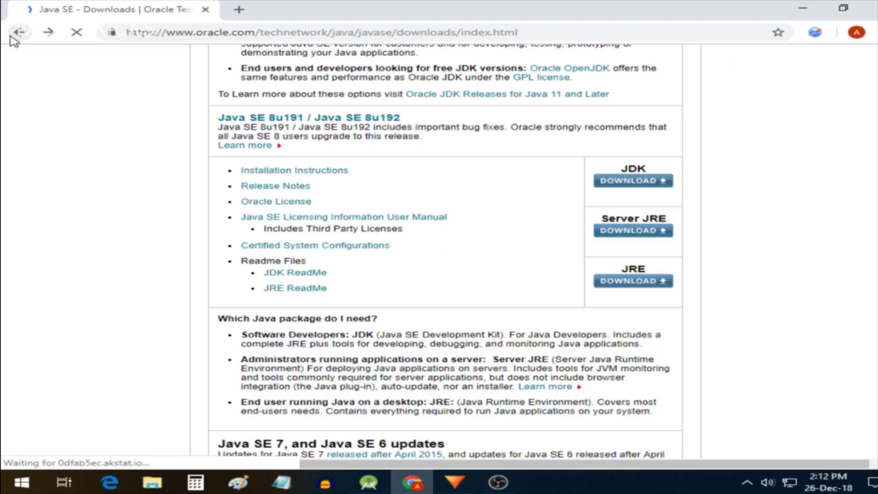
scroll(843, 259, up, 8)
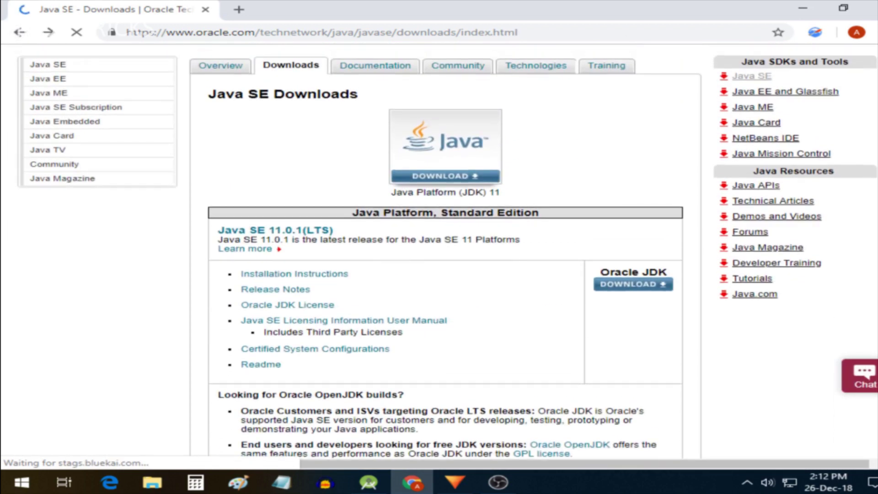
click(446, 176)
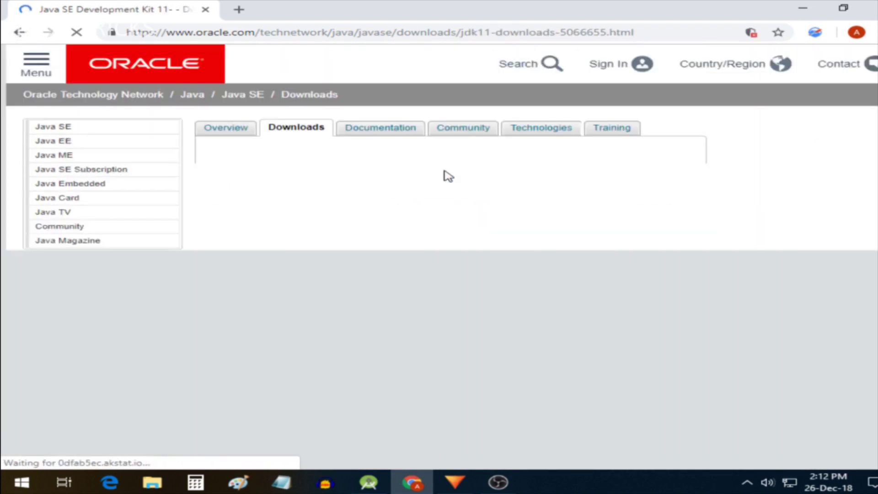
scroll(446, 229, down, 5)
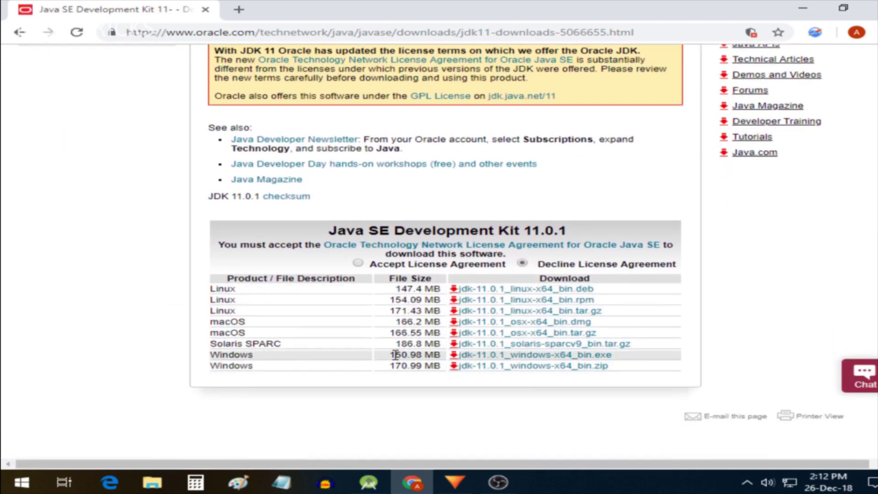
drag(397, 355, 420, 355)
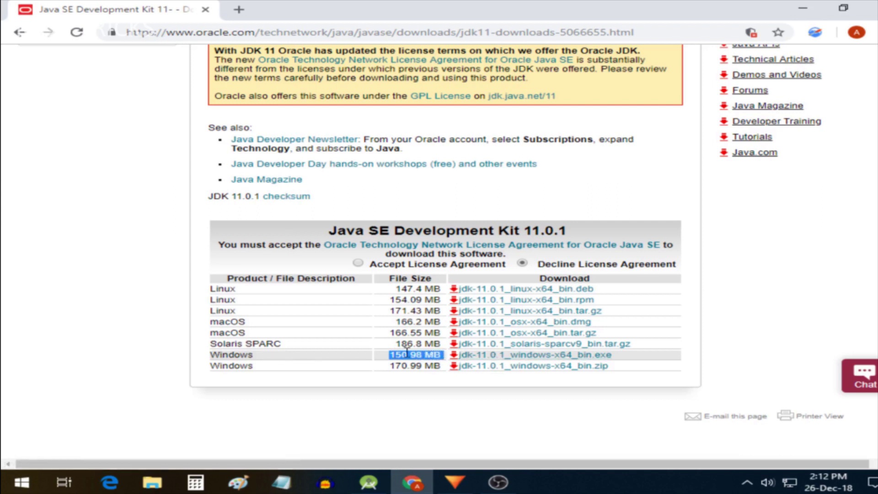
click(430, 355)
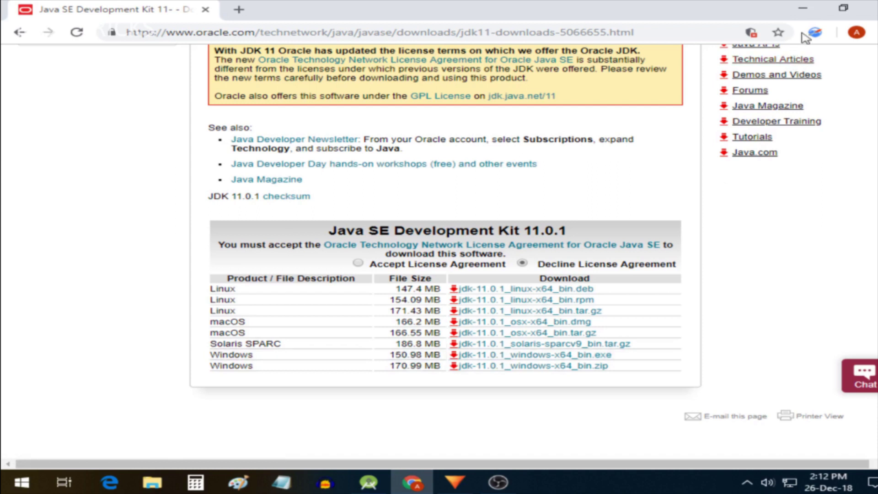
- Minimize the browser and select the jdk-11.0.1_windows-x64_bin installer in the download folder on Local Disk (F:)
click(803, 8)
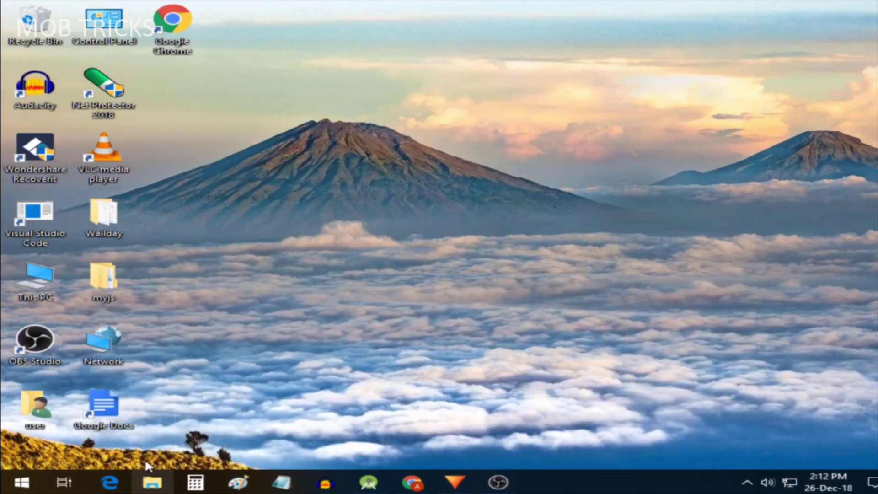
click(153, 483)
click(151, 185)
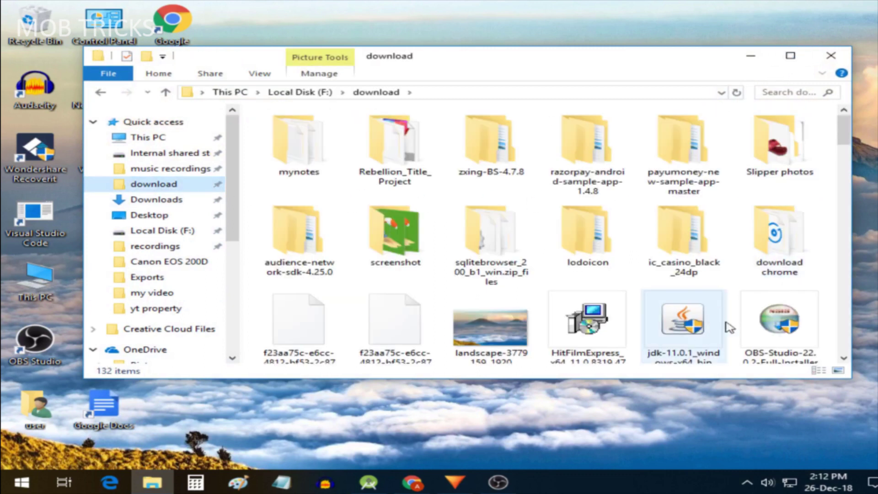
drag(845, 132, 846, 147)
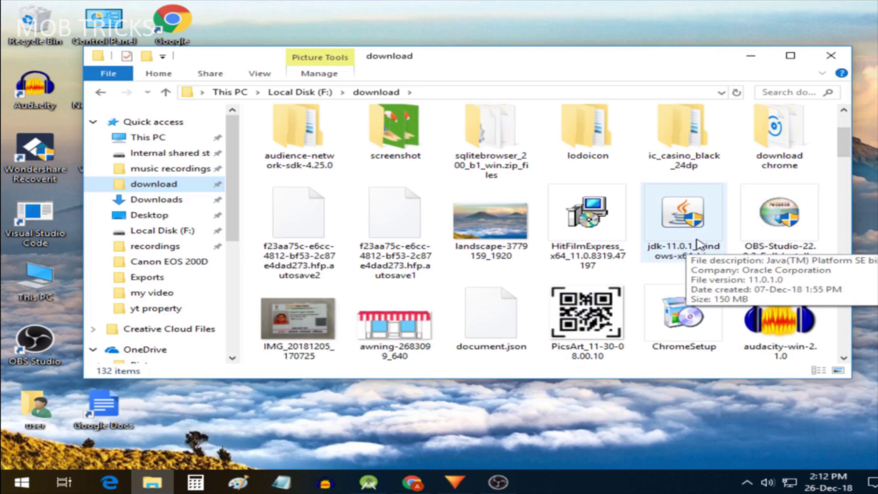
click(676, 224)
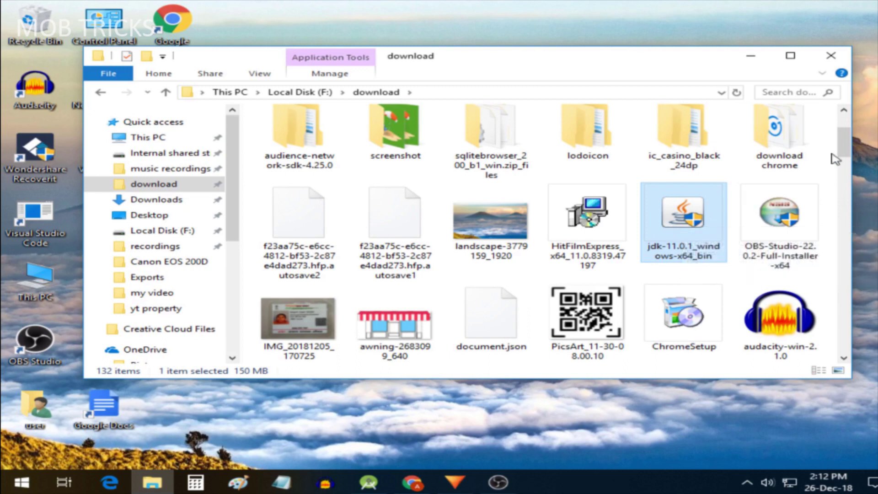
- Browse Local Disk (C:) to Program Files > Java > jdk-9.0.1 and open its bin folder
scroll(778, 158, up, 2)
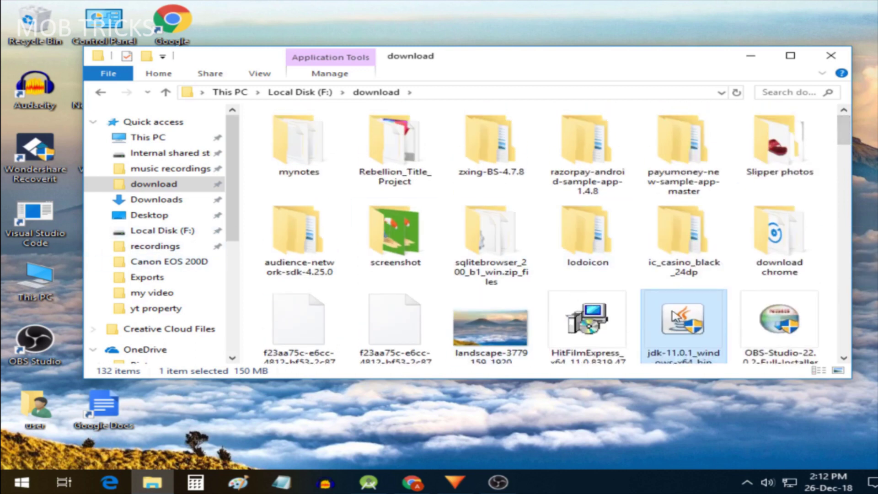
scroll(230, 212, down, 3)
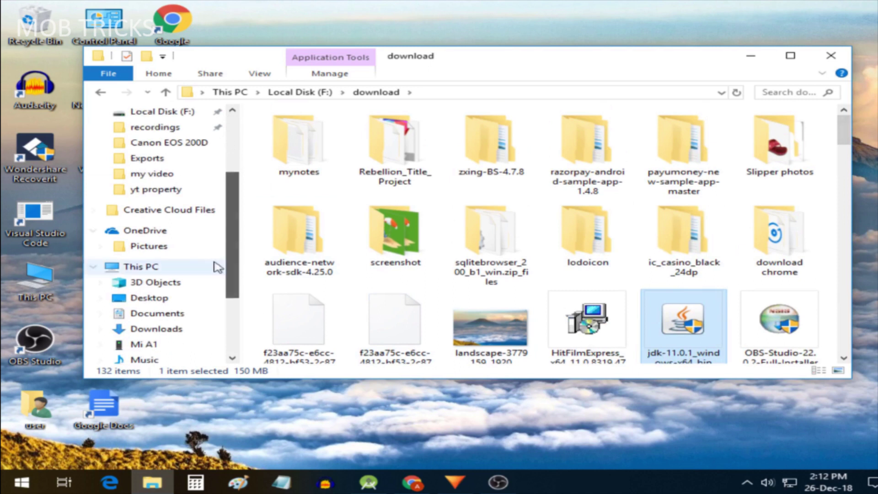
click(140, 266)
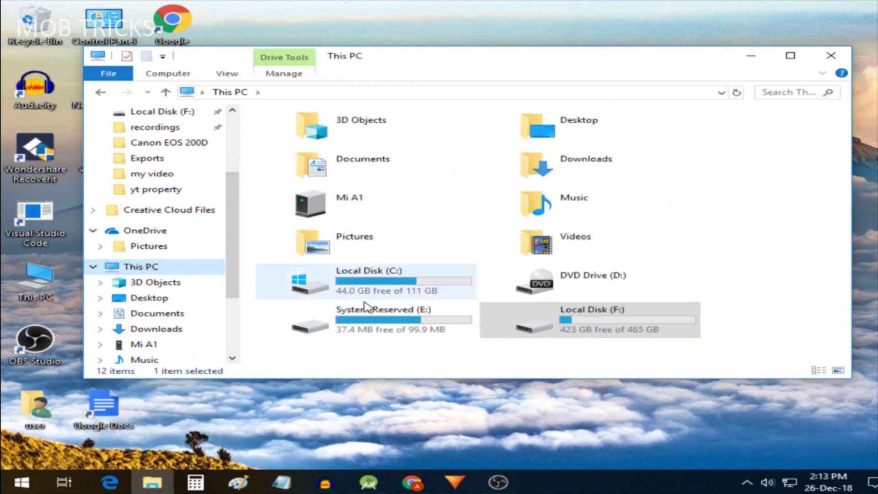
double_click(294, 291)
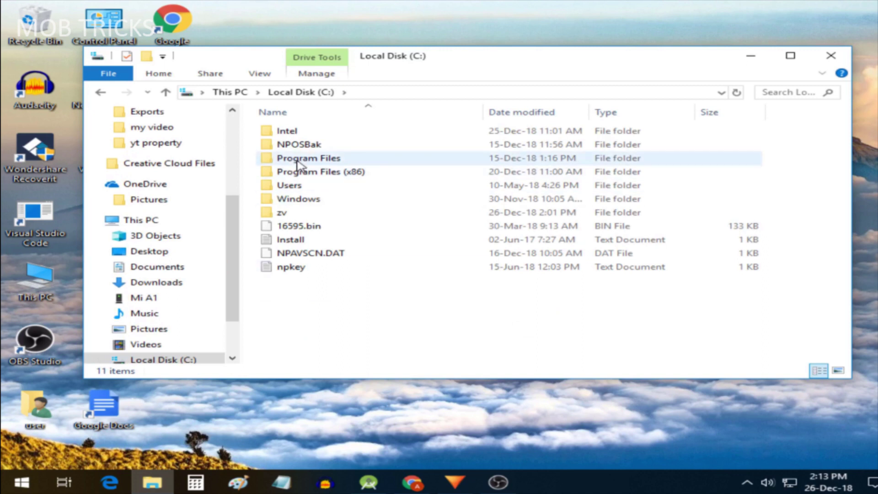
double_click(342, 160)
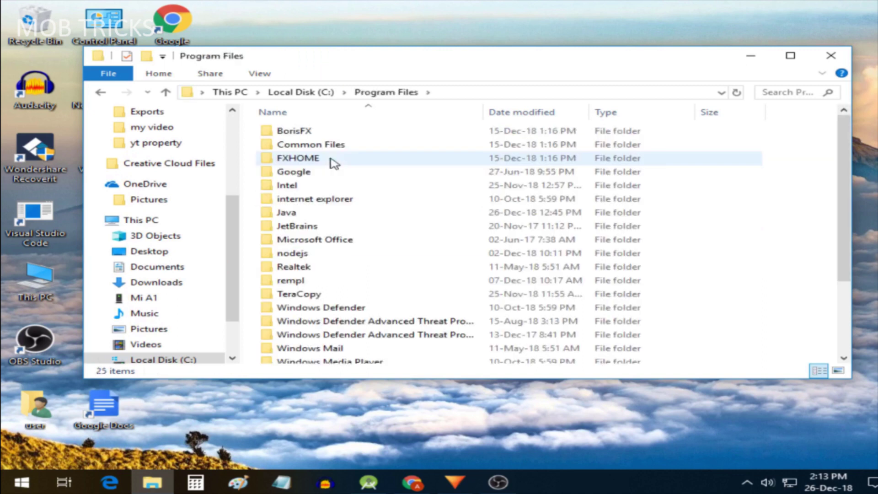
click(303, 216)
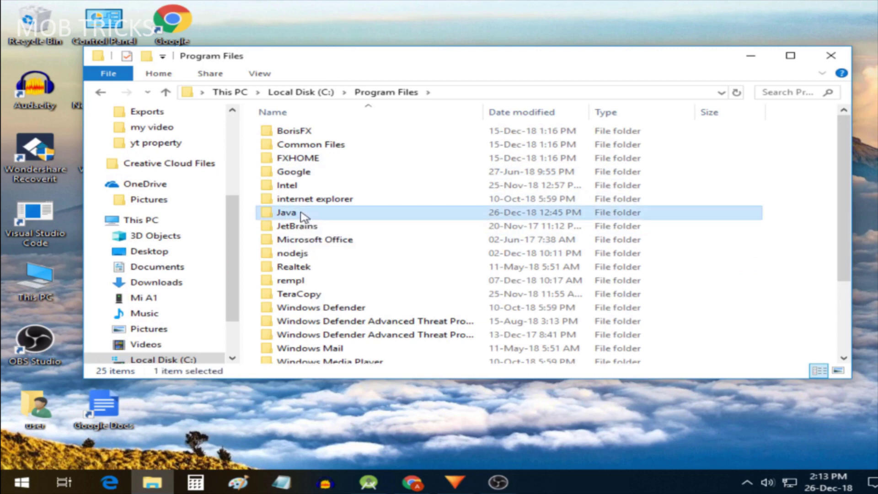
double_click(333, 218)
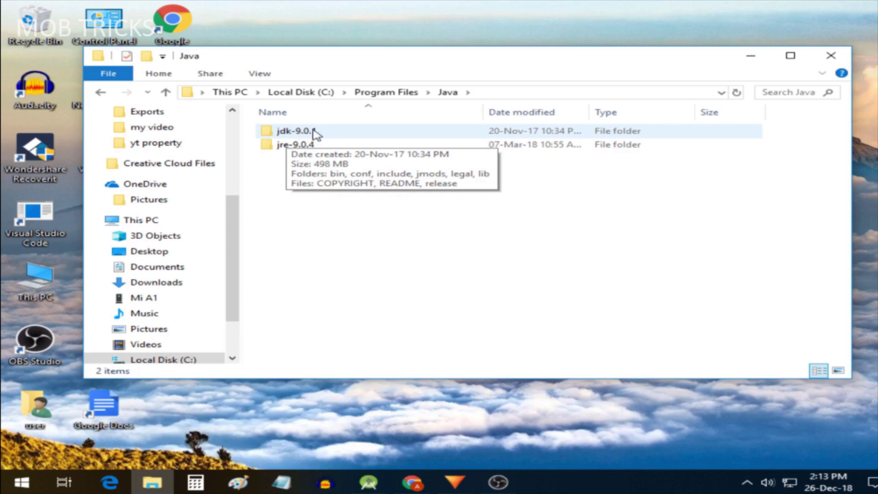
click(363, 133)
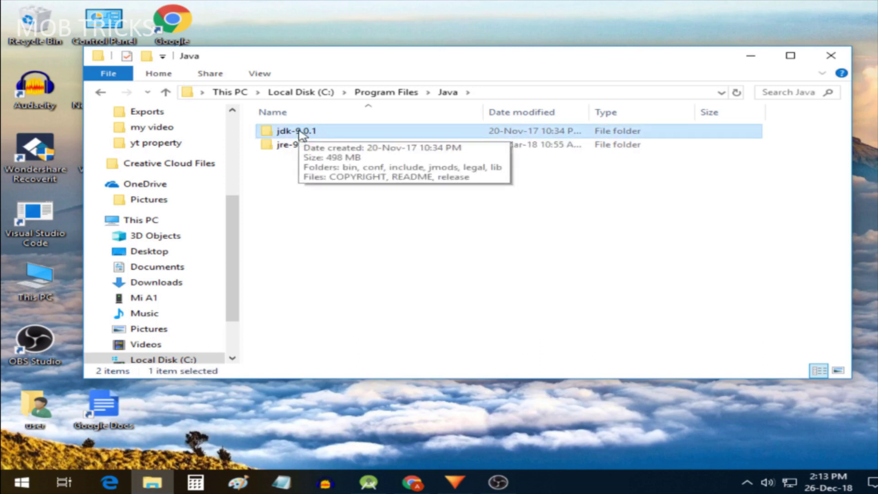
double_click(349, 133)
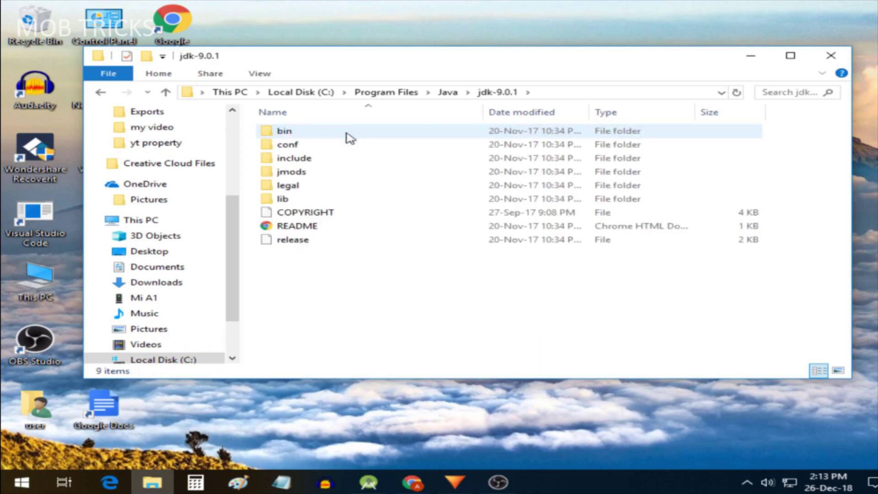
double_click(349, 133)
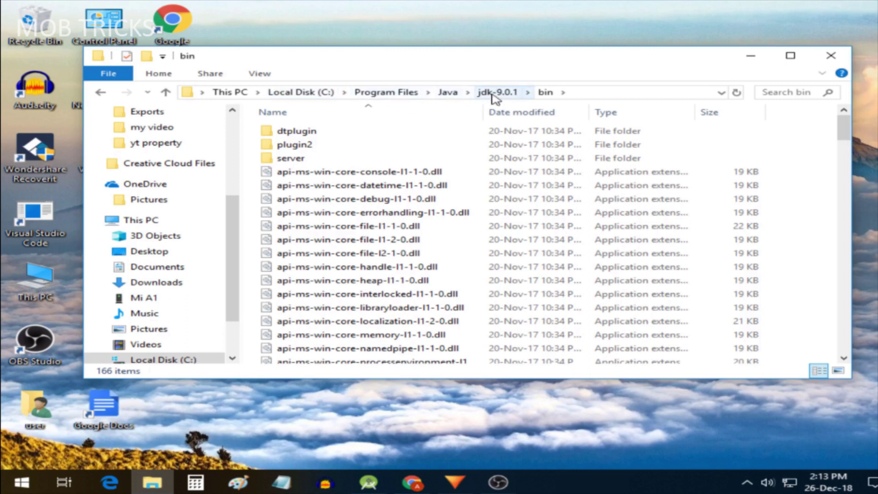
- Copy the full path of the jdk-9.0.1 bin folder and minimize the folder window
click(581, 92)
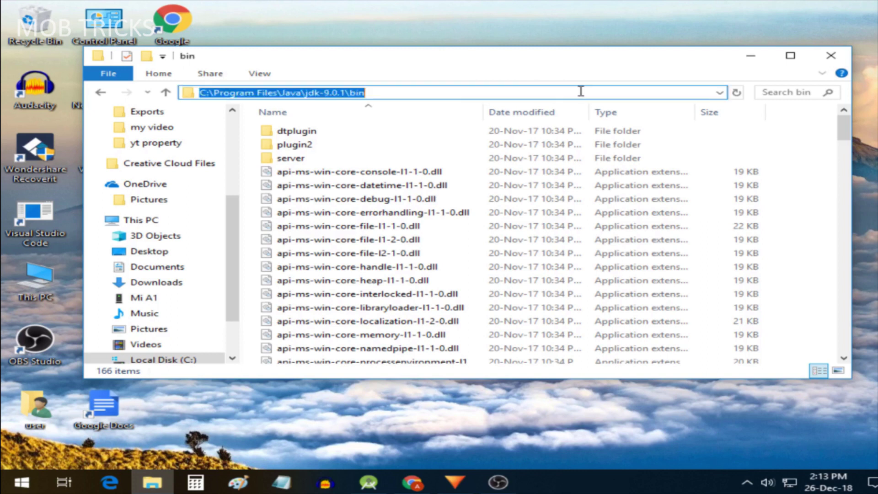
drag(438, 95, 195, 96)
key(ctrl+c)
click(752, 61)
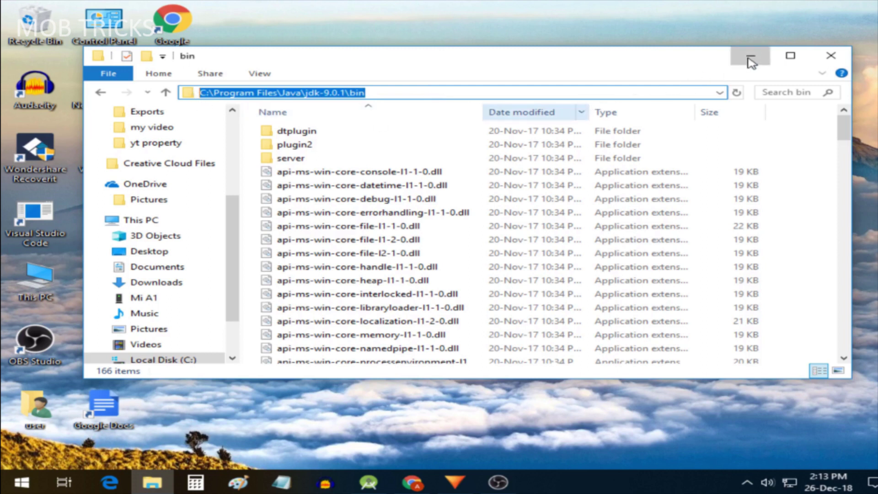
- Open the Environment Variables dialog from the advanced system settings in Control Panel's System and Security section
double_click(107, 28)
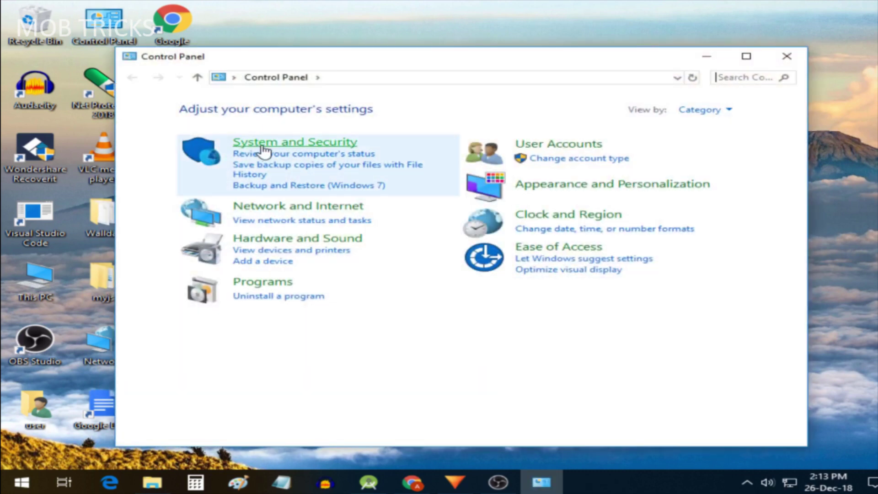
click(264, 150)
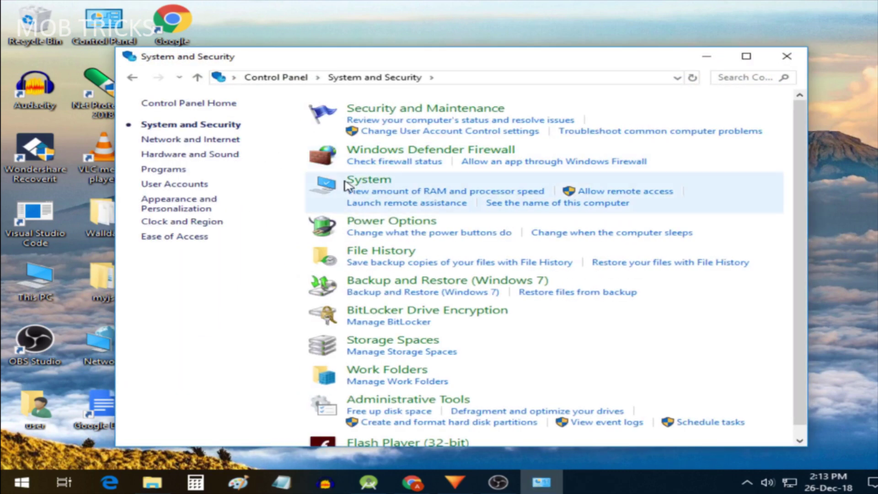
click(348, 188)
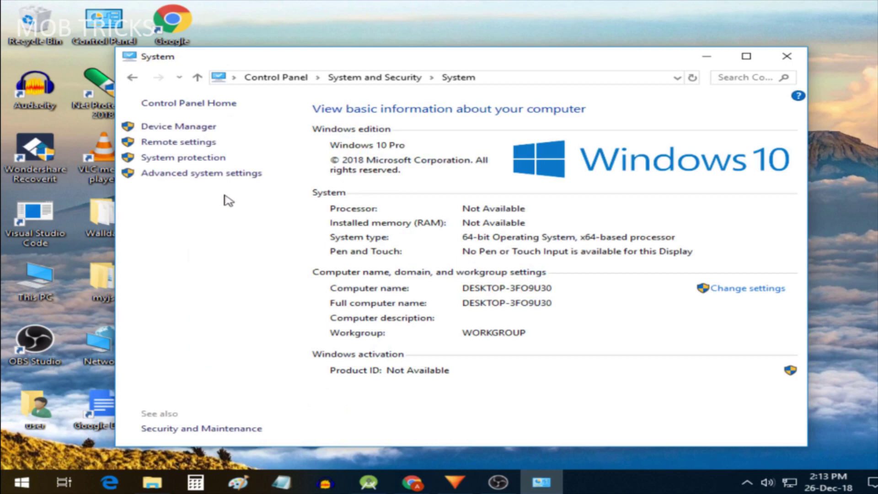
click(190, 174)
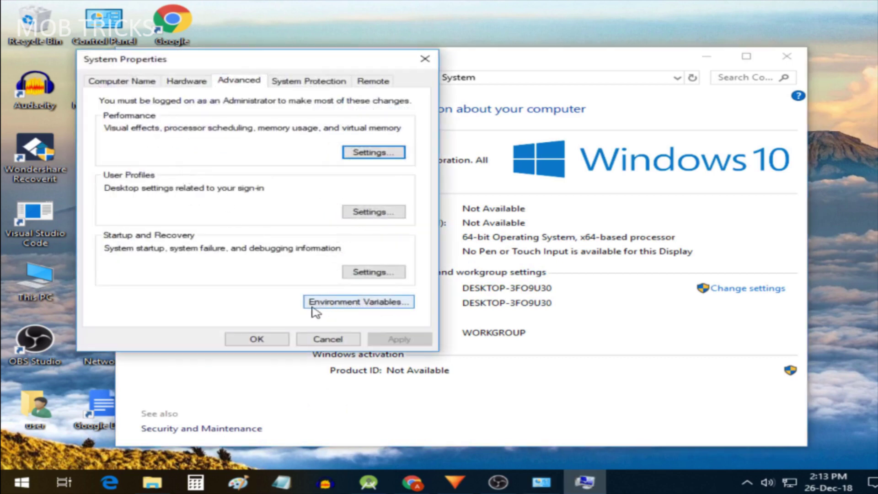
click(345, 303)
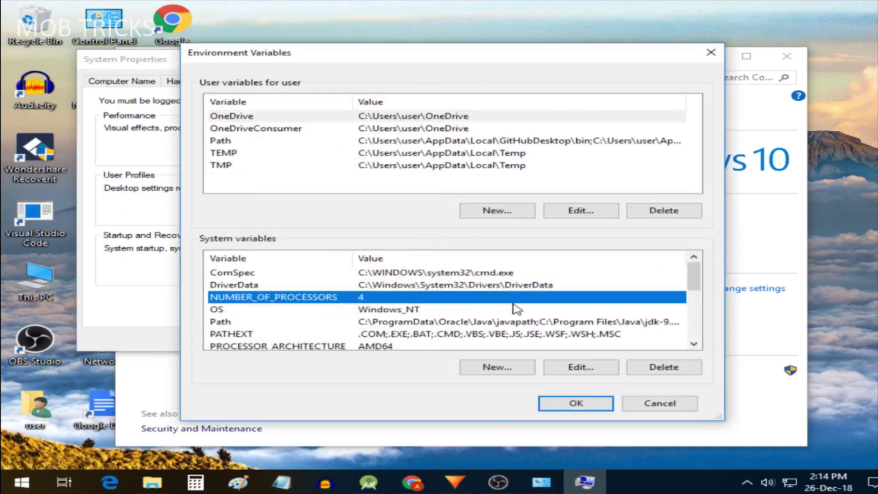
- Edit the Path system variable and add the copied C:\Program Files\Java\jdk-9.0.1\bin path as a new entry
drag(700, 290, 702, 296)
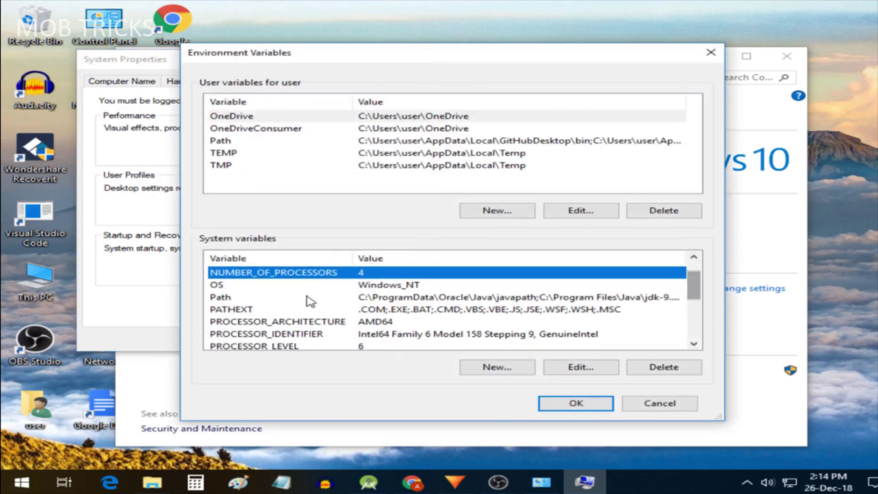
click(398, 303)
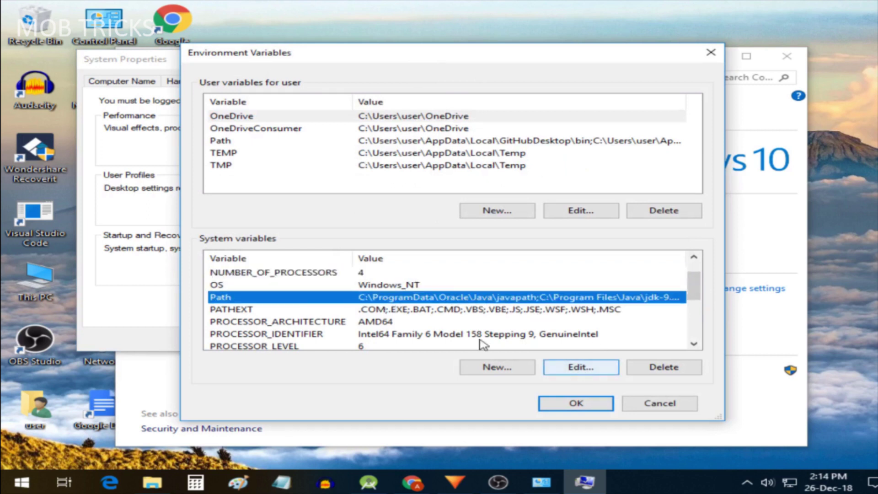
click(570, 368)
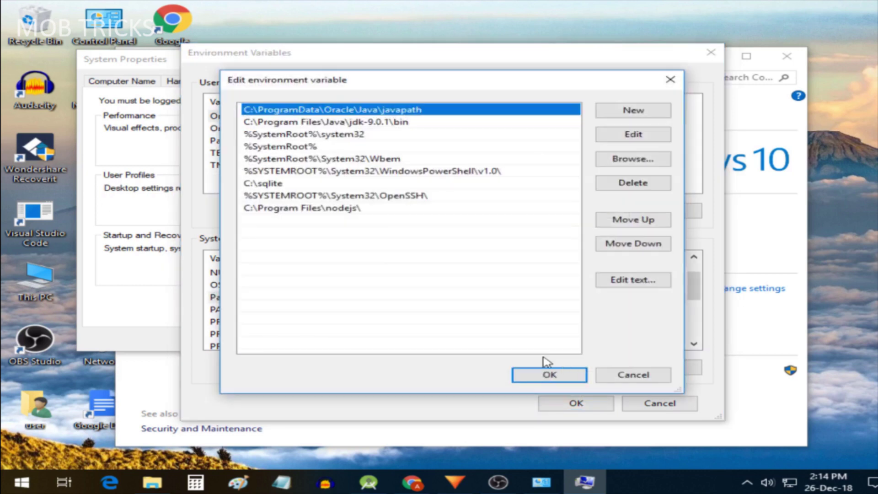
click(634, 113)
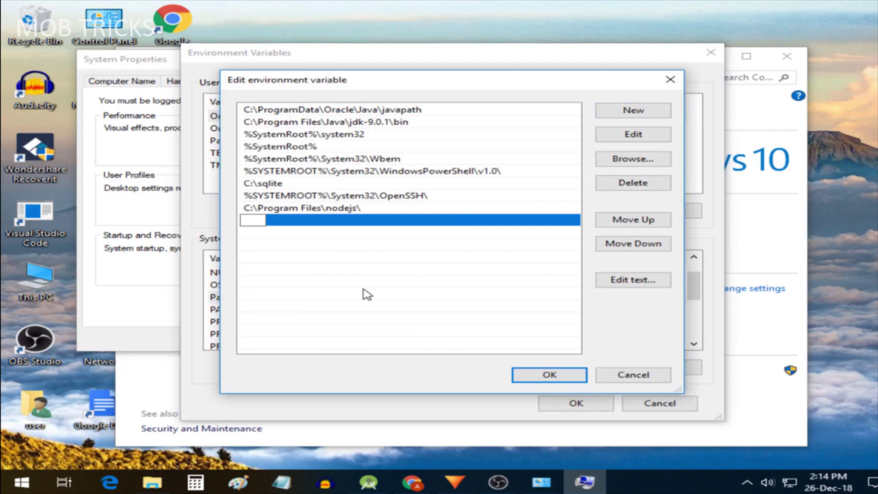
key(ctrl+v)
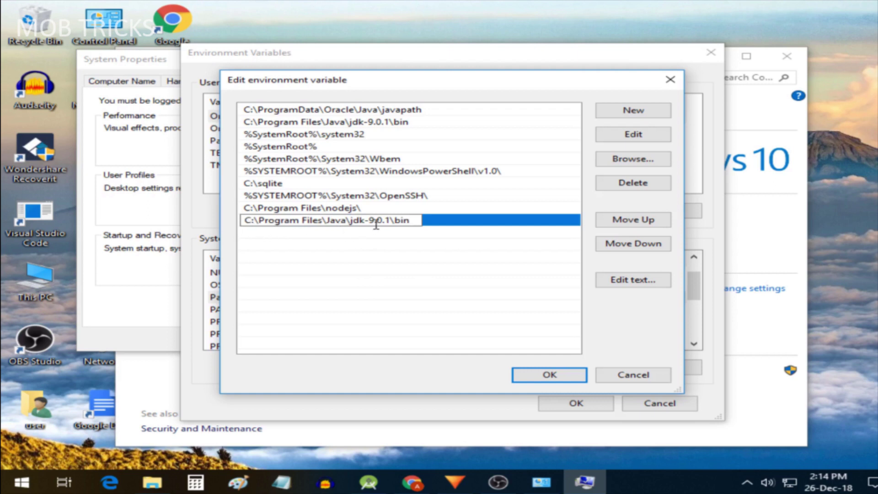
drag(370, 222, 388, 222)
click(392, 224)
- Clear the duplicate C:\Program Files\Java\jdk-9.0.1\bin entry at the end of the Path list
click(431, 126)
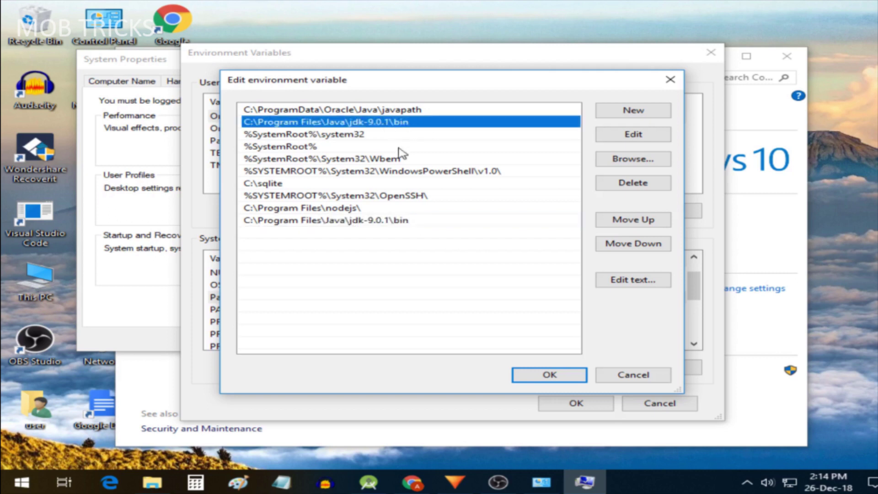
click(406, 220)
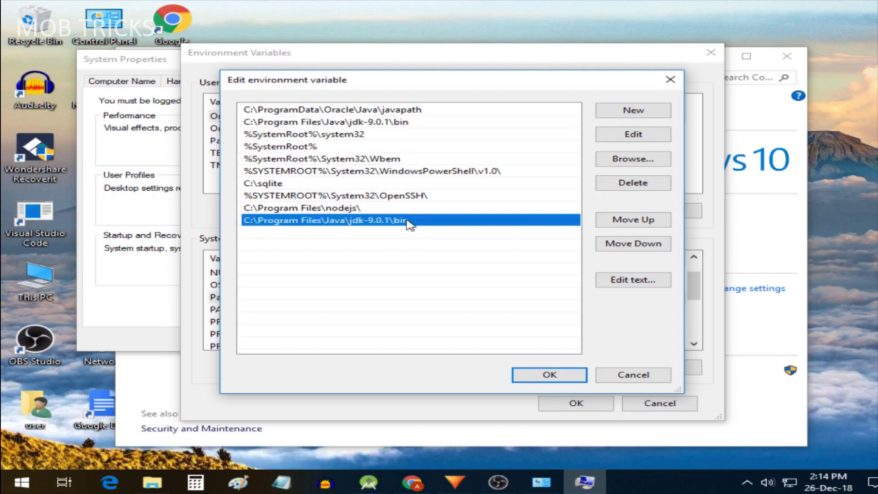
double_click(362, 221)
drag(410, 220, 244, 220)
key(BackSpace)
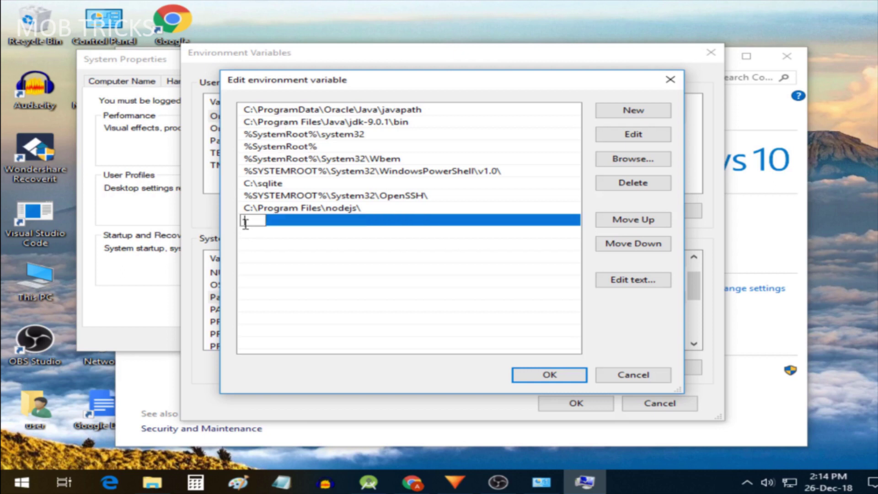
- Accept the Path edit, the Environment Variables and the System Properties dialogs, and close the System window
click(547, 375)
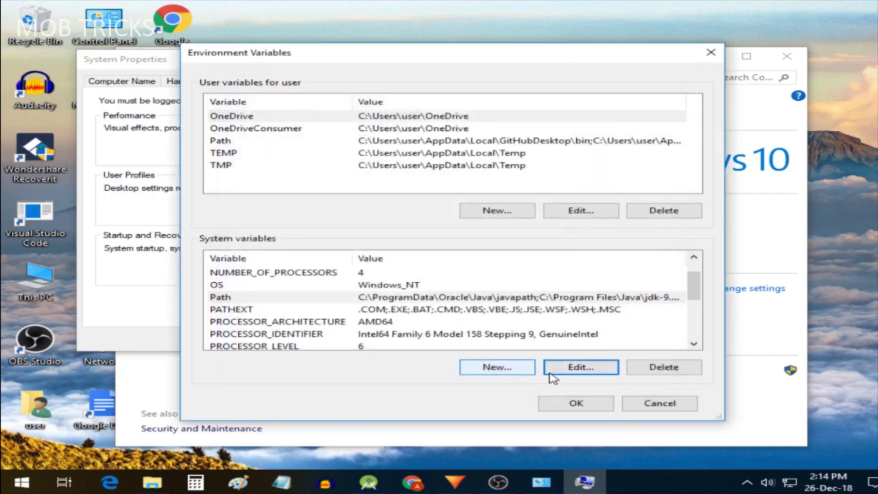
click(578, 409)
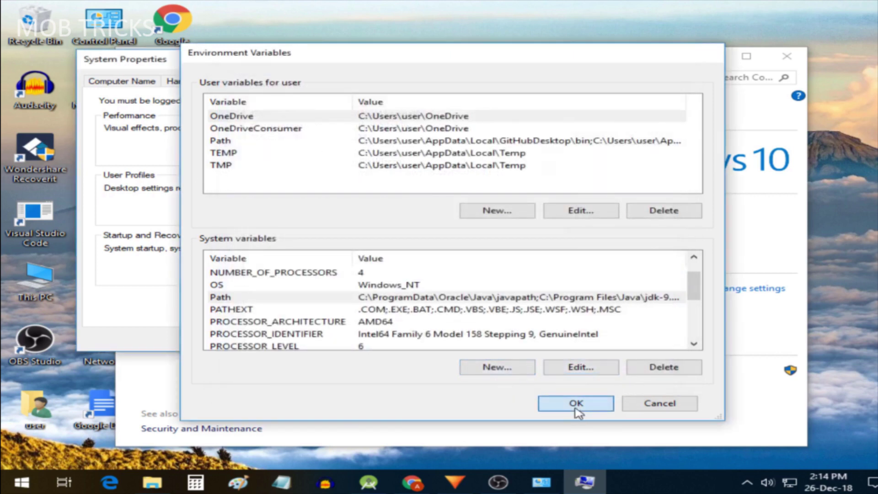
click(255, 340)
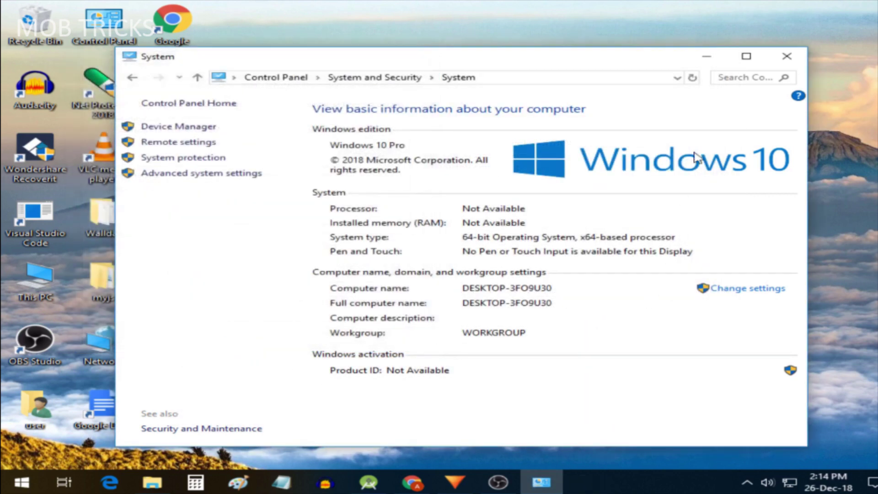
click(795, 59)
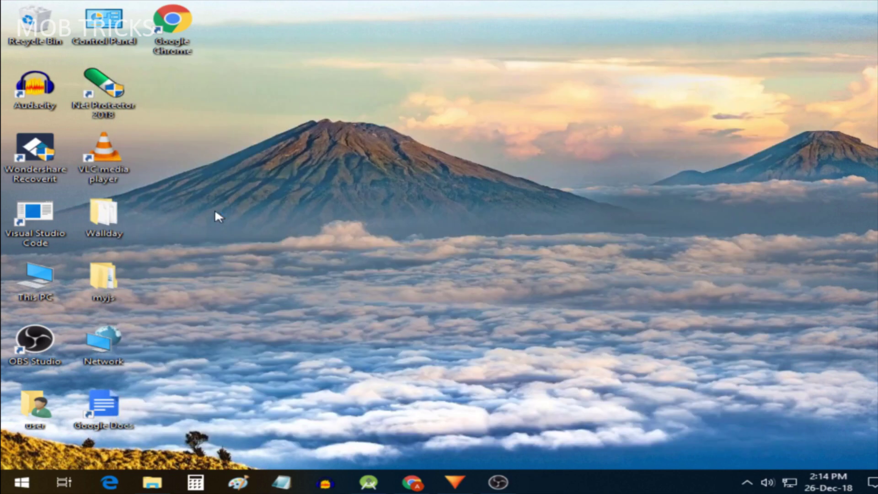
- Switch to Chrome, search for "android studio" in a new tab and open the developer.android.com/studio page
mouse_move(368, 483)
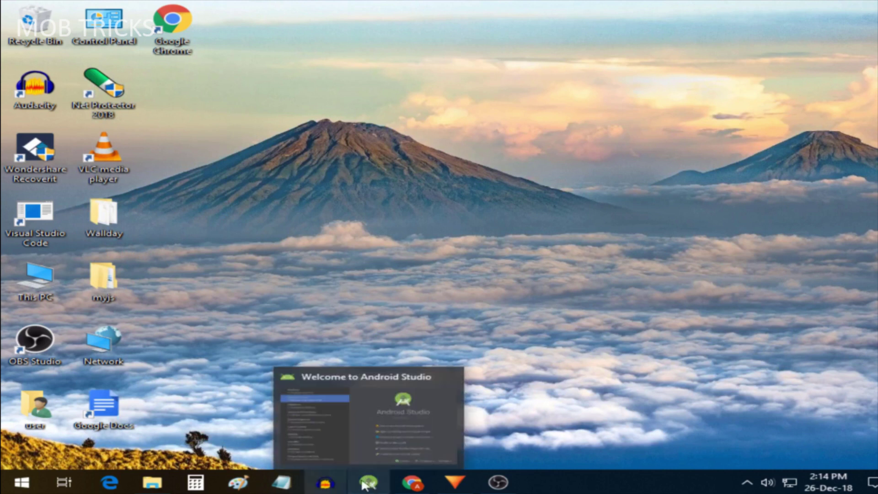
click(417, 484)
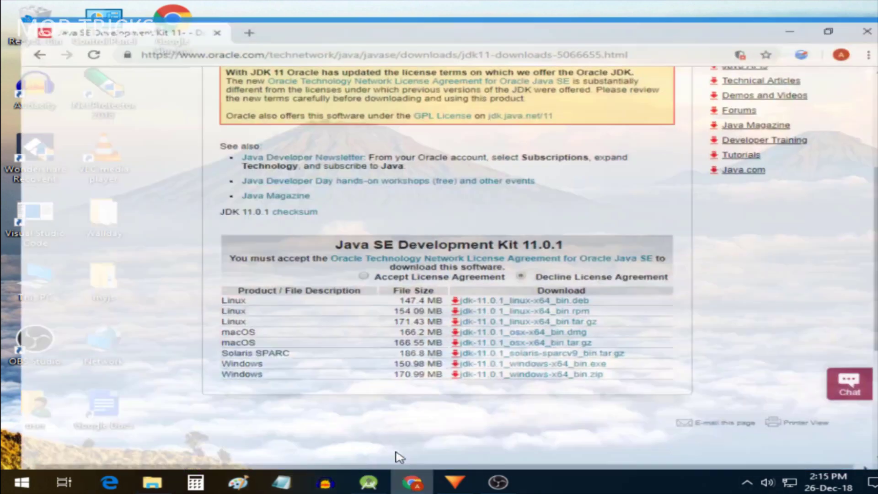
click(235, 10)
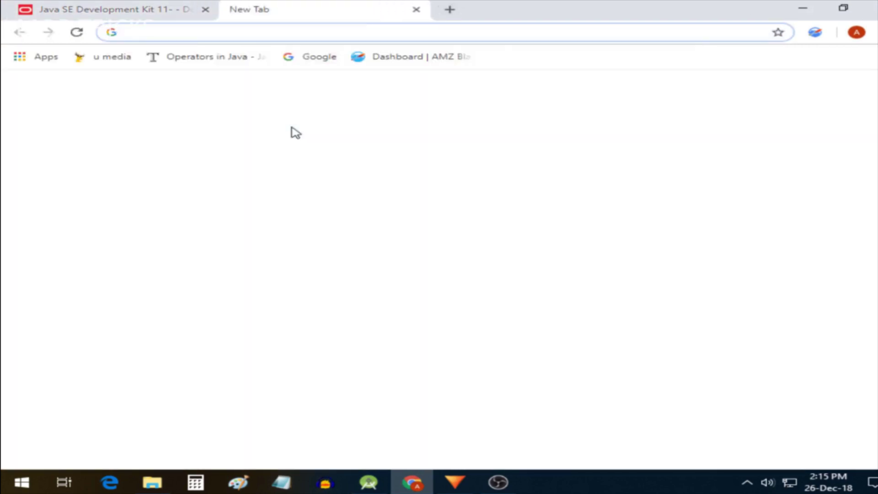
text(and)
key(Return)
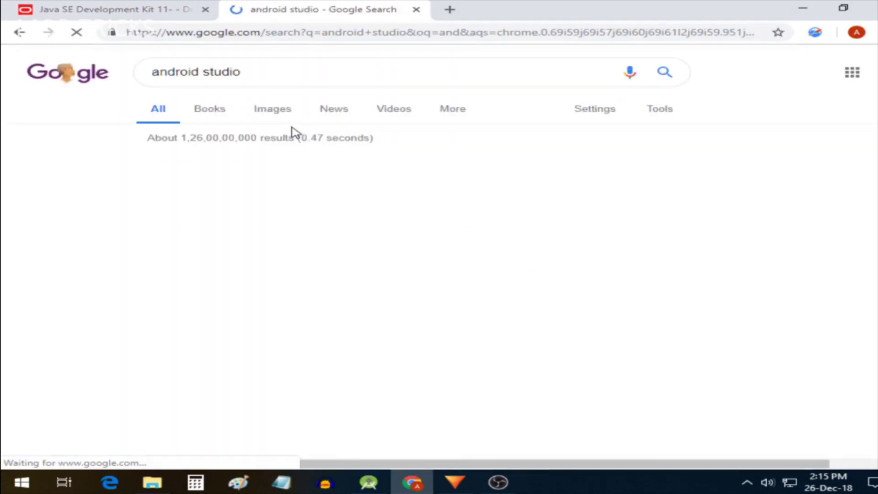
click(303, 169)
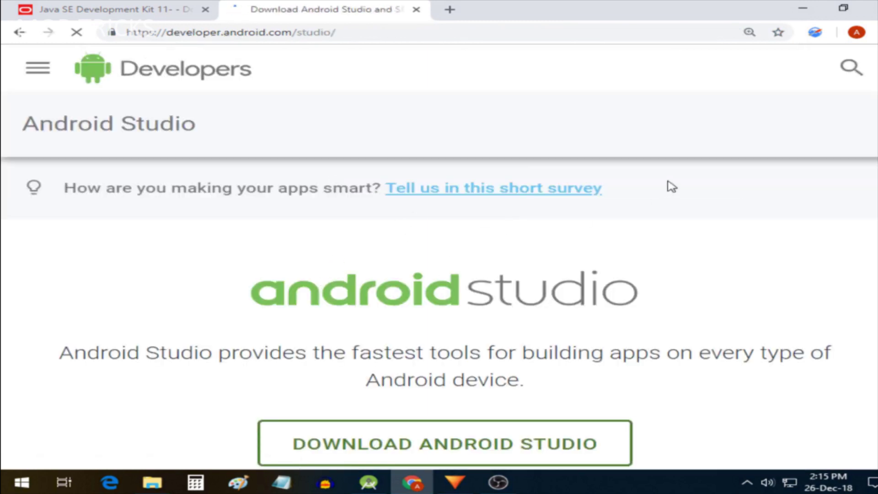
- Check the file size of the Windows 64-bit Android Studio download and minimize the browser
scroll(440, 284, down, 6)
scroll(439, 284, up, 6)
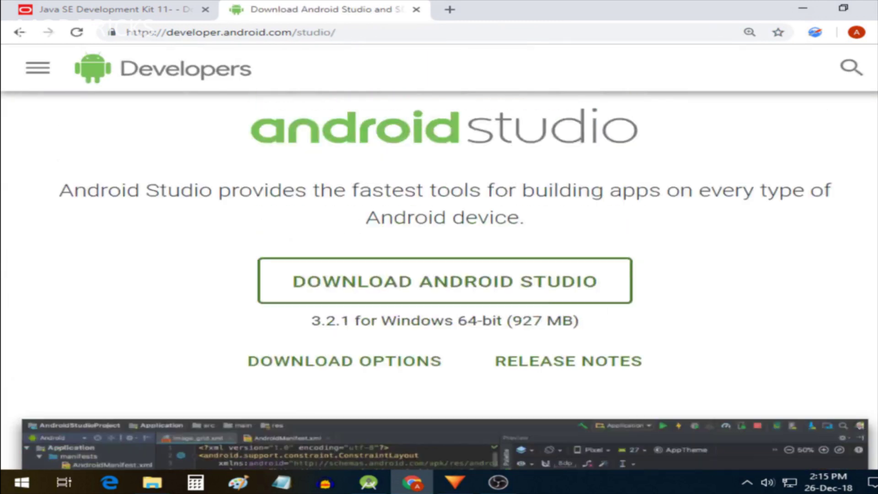
scroll(439, 283, down, 1)
scroll(439, 275, down, 4)
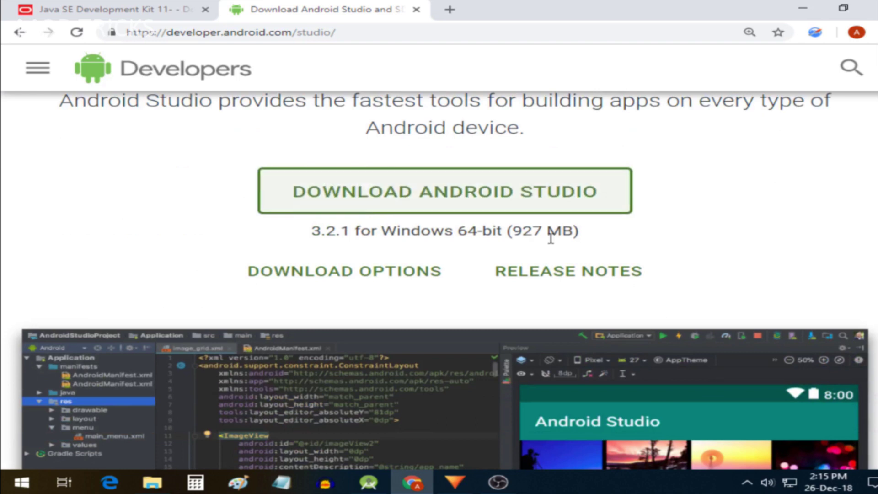
drag(512, 230, 567, 230)
click(802, 8)
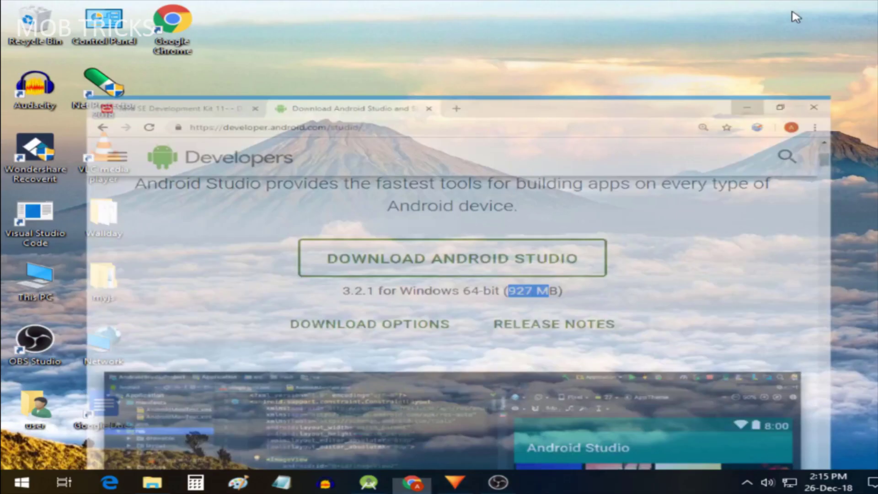
- Switch to File Explorer and open the MyAndroidStudio folder on Local Disk (F:)
click(141, 486)
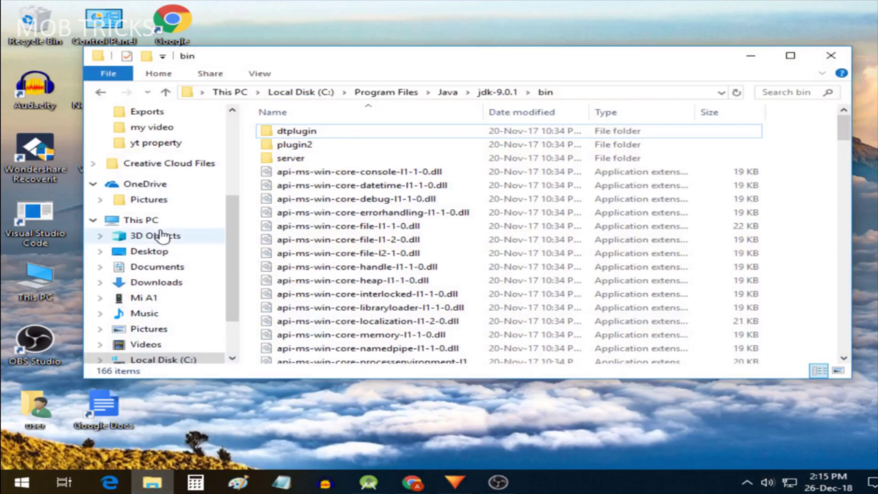
scroll(219, 238, up, 3)
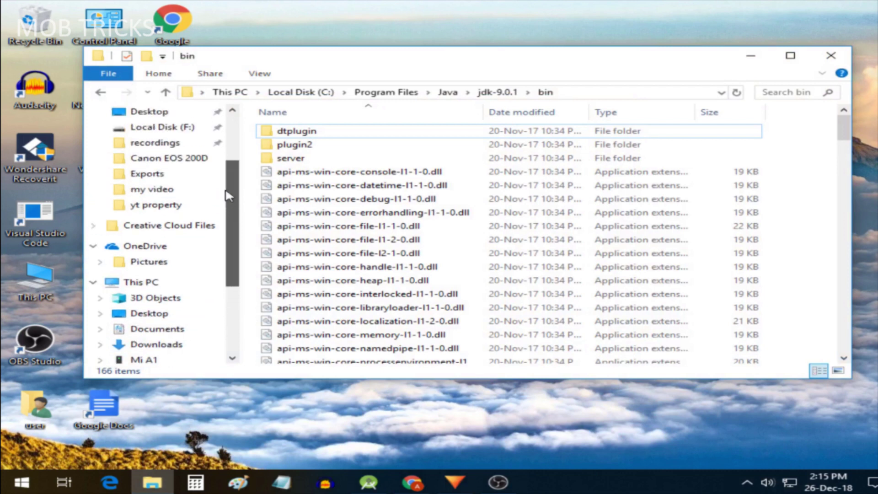
click(165, 174)
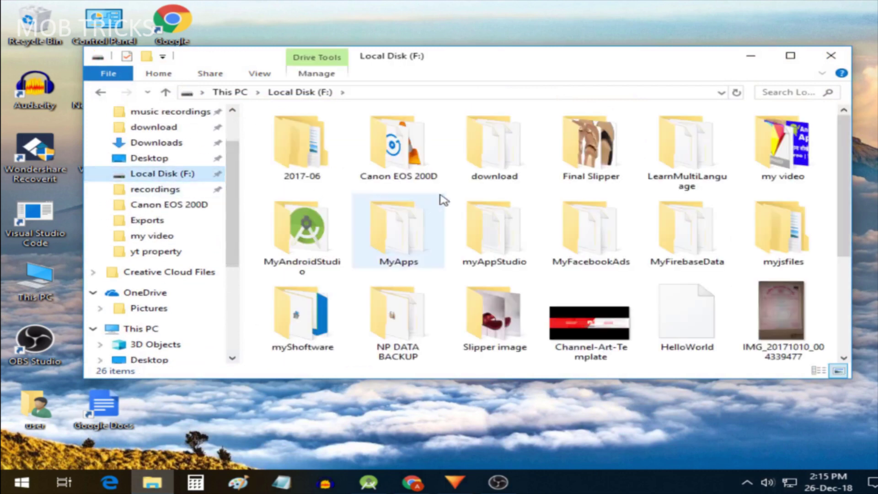
double_click(291, 240)
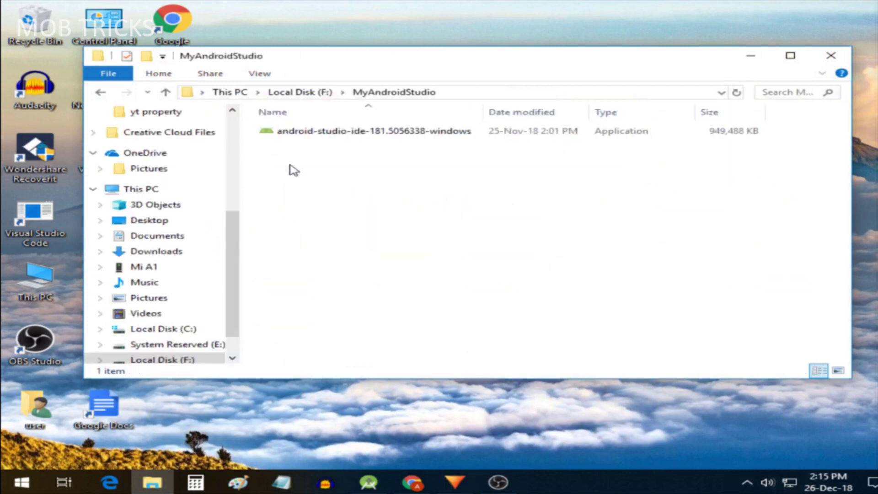
- Check the file size in the android-studio-ide-181.5056338-windows installer's properties, select the installer and minimize the folder window
right_click(305, 132)
click(389, 446)
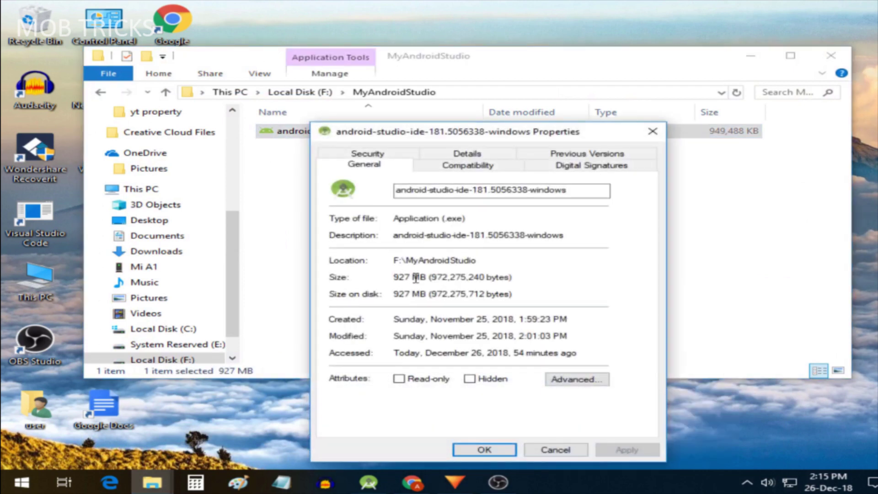
click(556, 450)
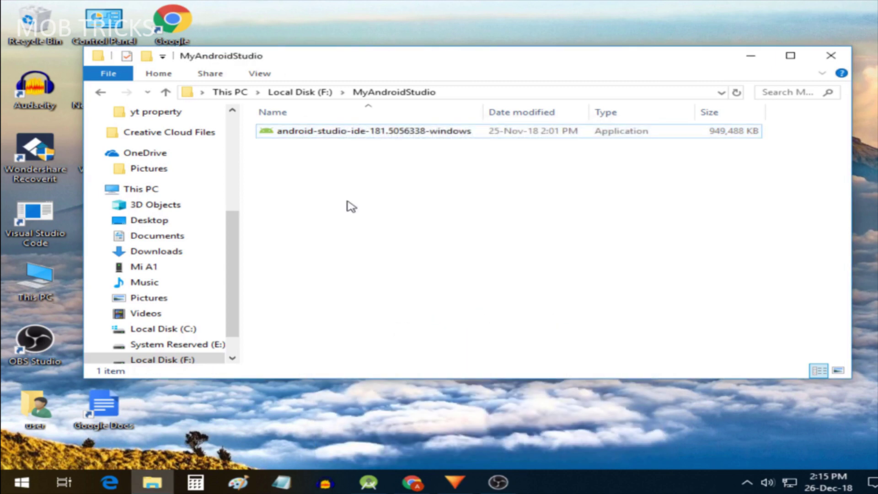
click(388, 133)
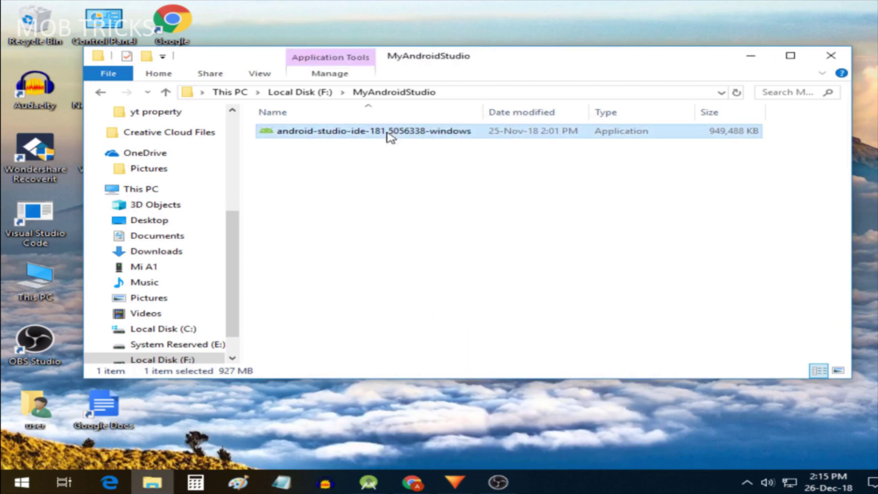
click(738, 58)
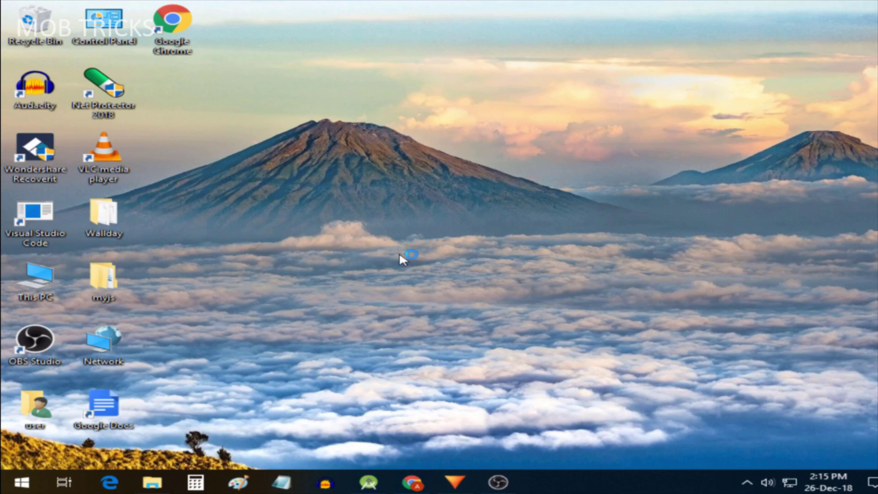
- Switch to the Android Studio welcome window and select the GumoMaharastra project in the recent projects list
click(370, 484)
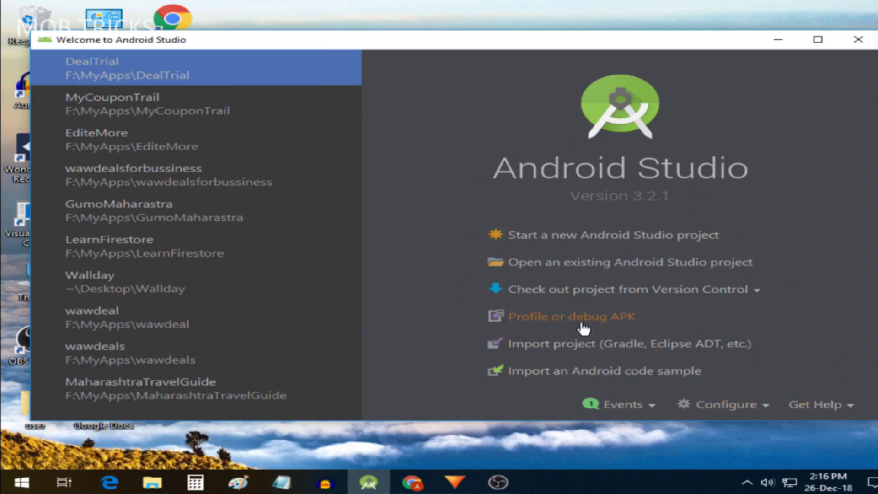
key(Down)
key(Down)
key(Down)
key(Down)
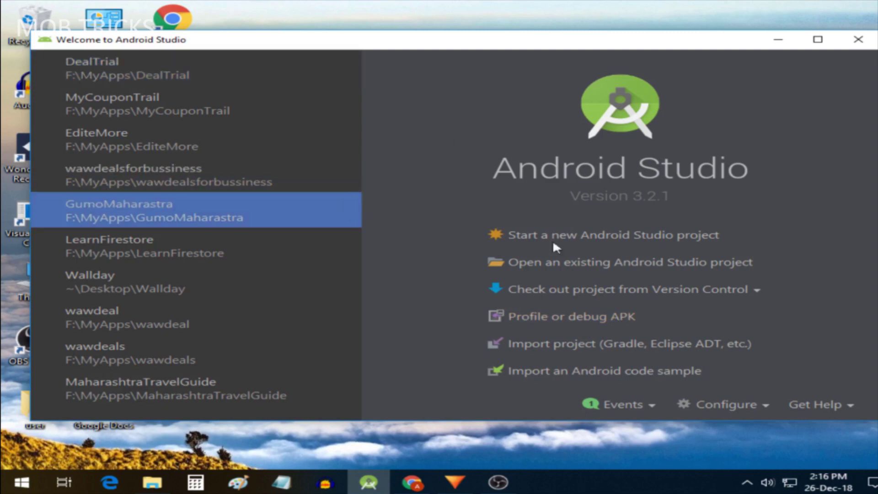